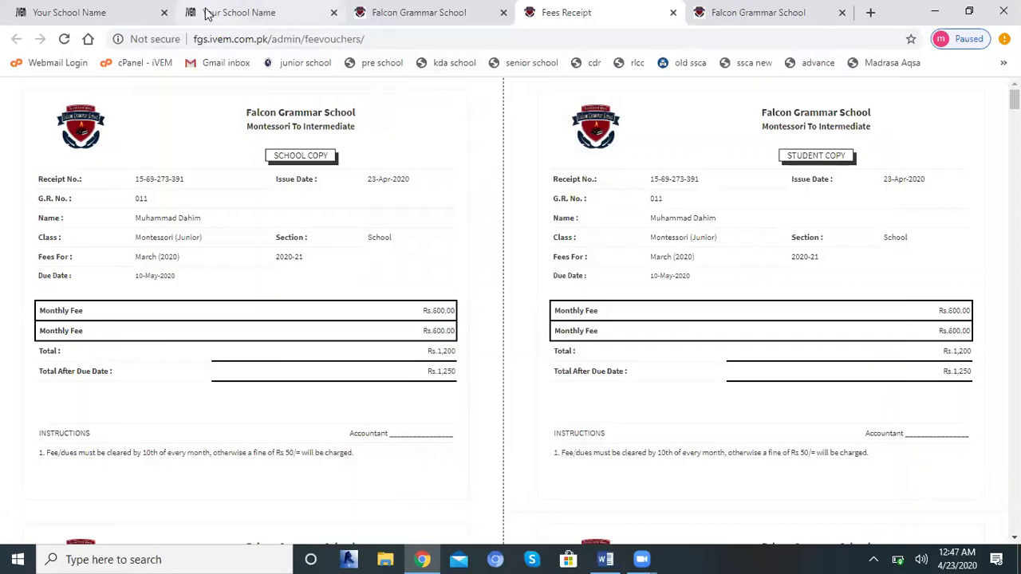
Generate the fee vouchers for all listed students of Montessori (Junior), section School, and set the print destination to Save as PDF
key("ctrl+shift+Tab")
key("ctrl+Tab")
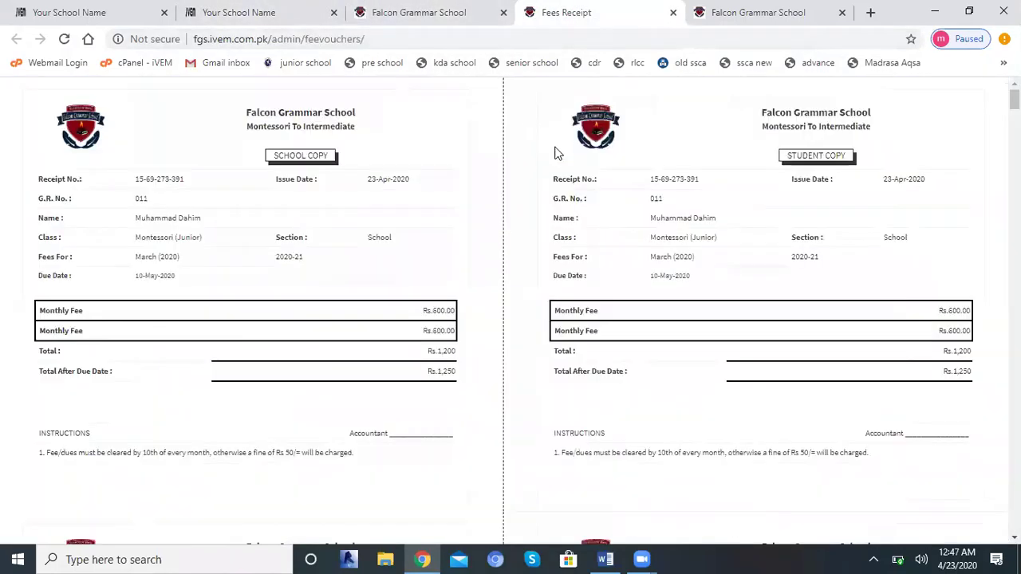
key("ctrl+shift+Tab")
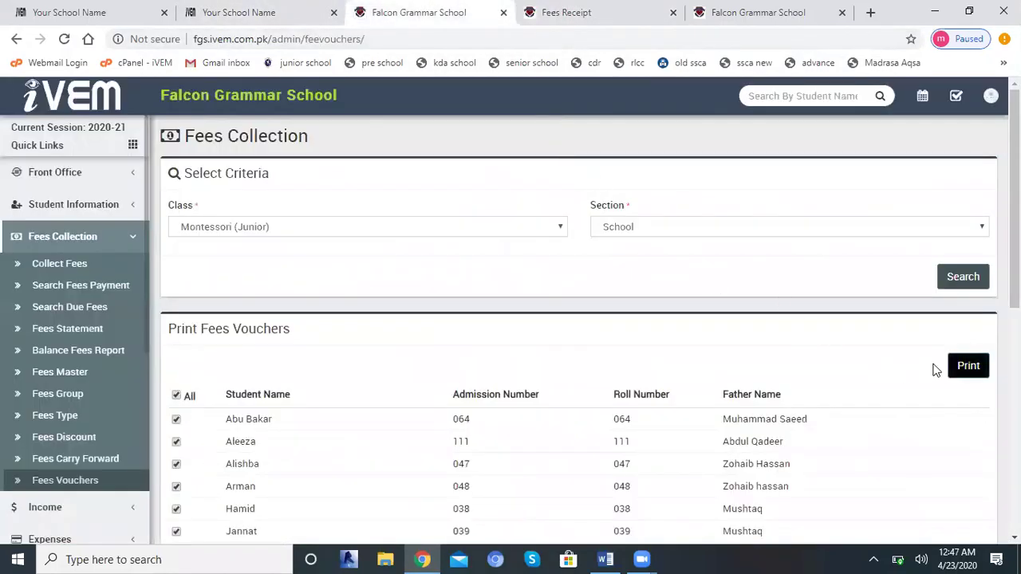
left_click(968, 366)
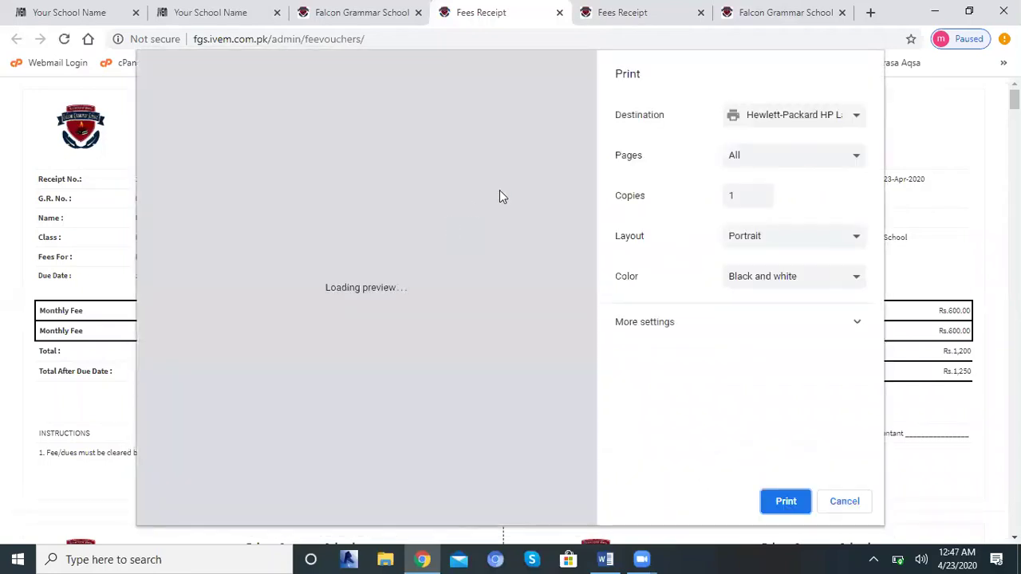
left_click(784, 114)
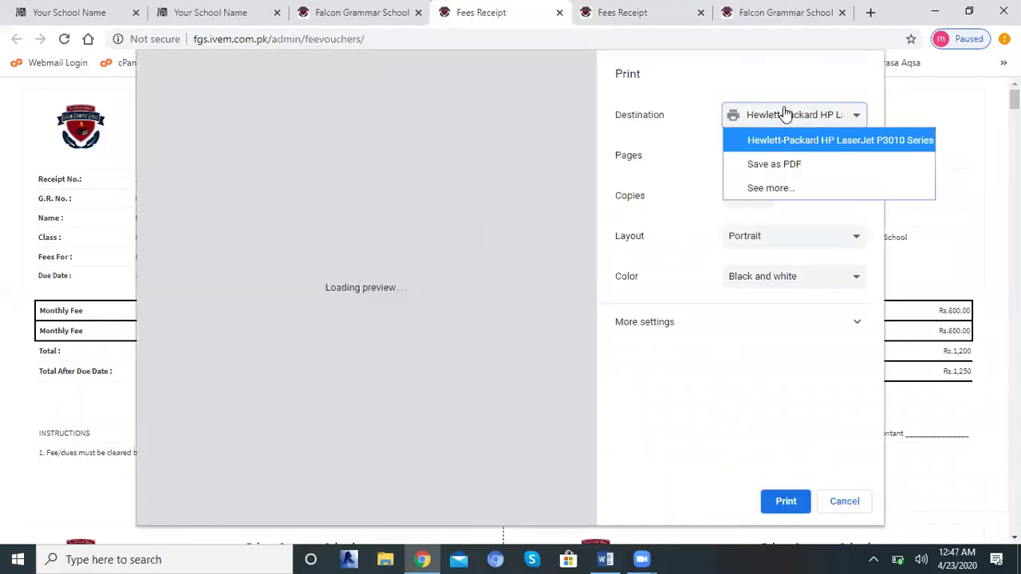
left_click(769, 165)
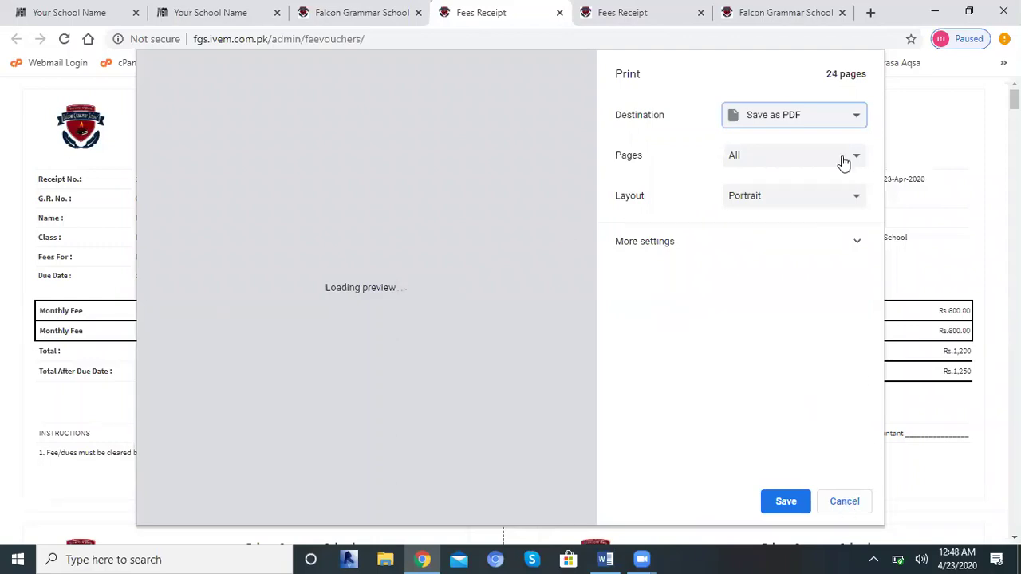
Review the generated fee vouchers page by page in the portrait print preview
left_click(390, 24)
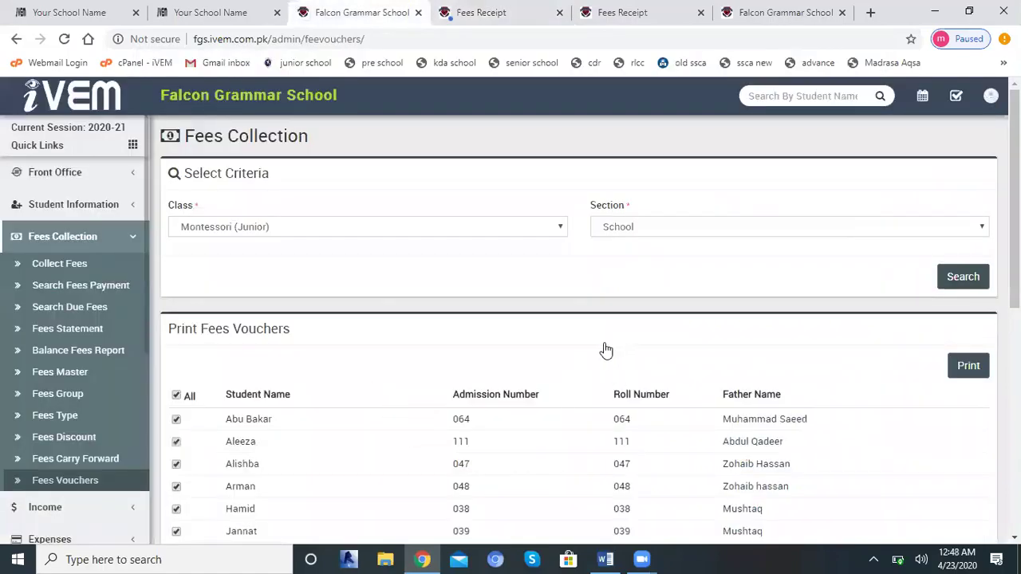
left_click(687, 18)
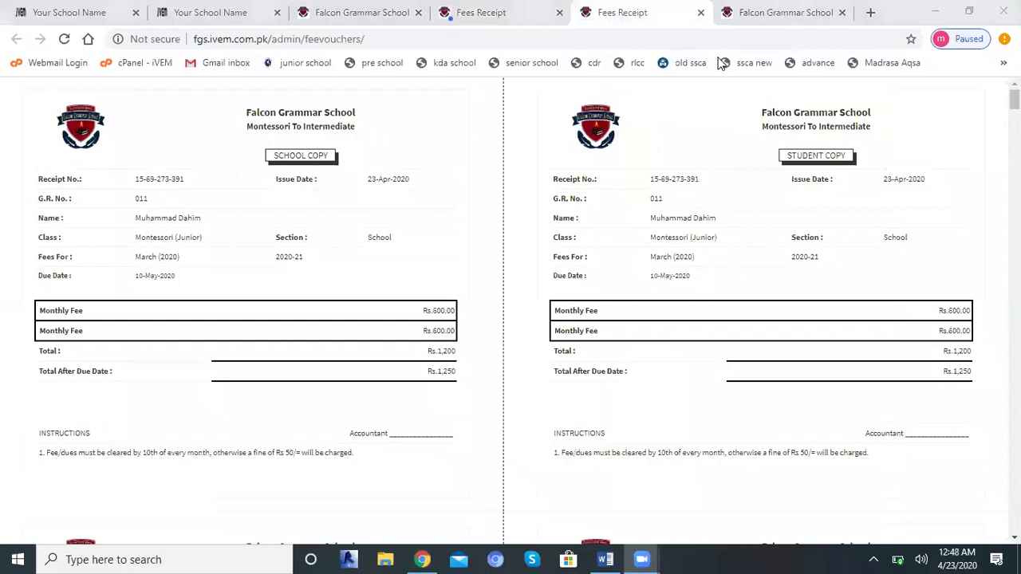
left_click(461, 25)
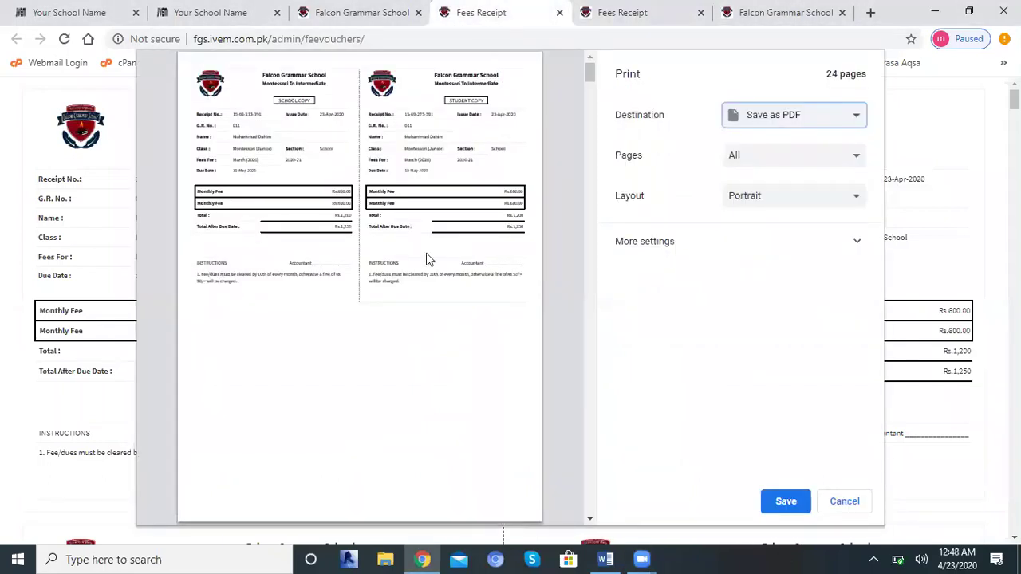
scroll(426, 259, "down", 7)
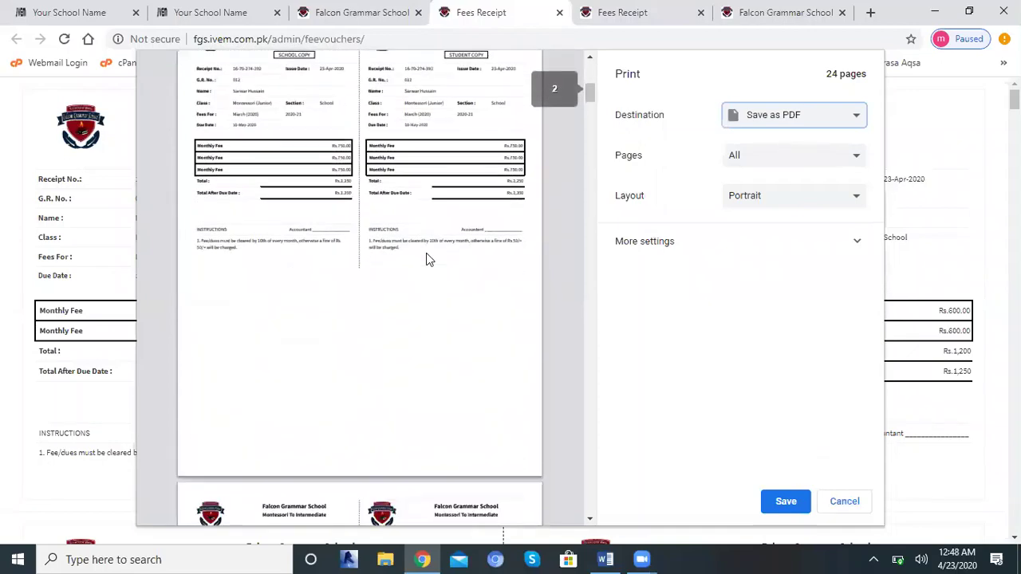
scroll(427, 259, "down", 9)
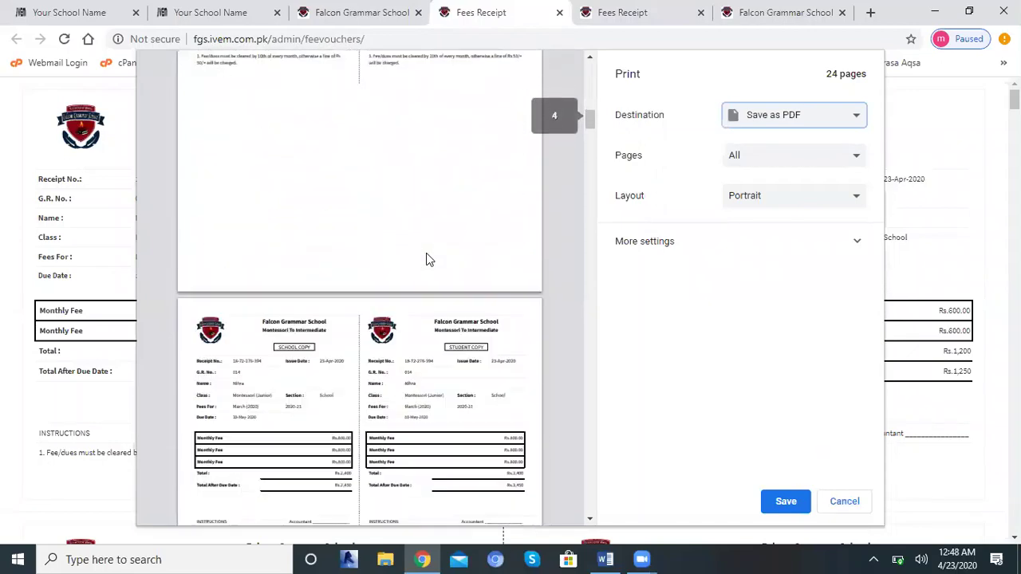
scroll(426, 259, "down", 6)
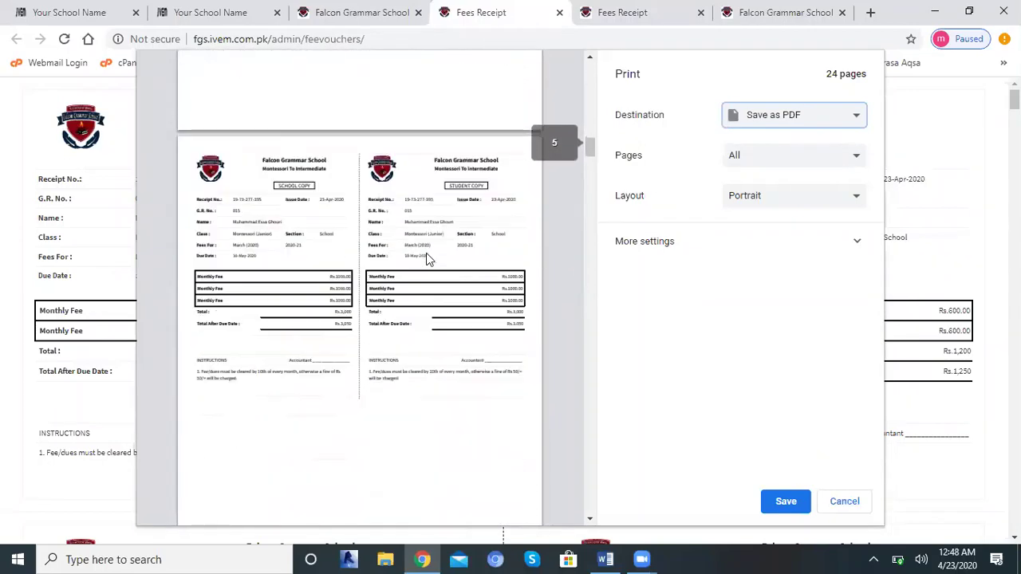
scroll(427, 259, "down", 8)
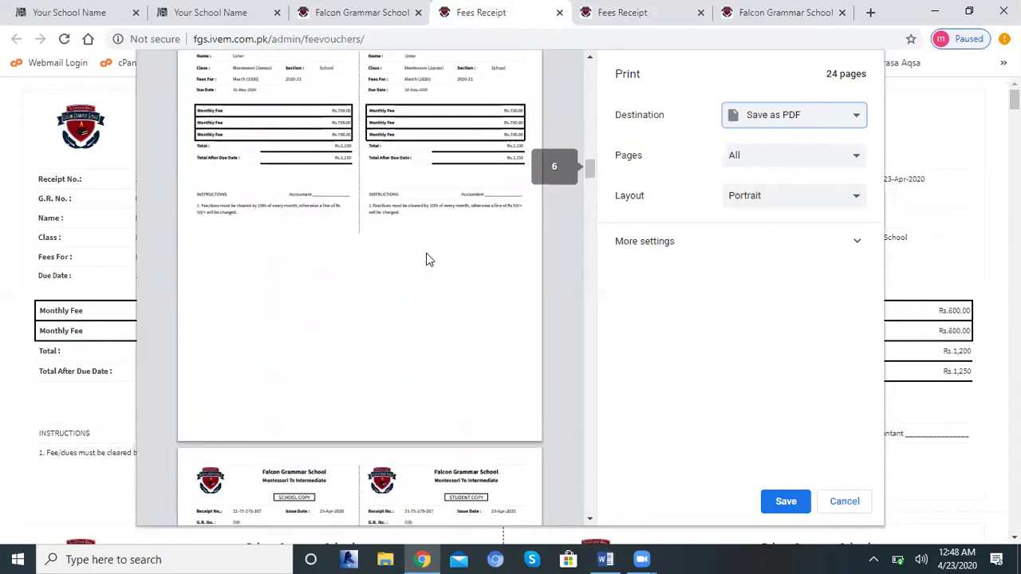
scroll(425, 255, "down", 3)
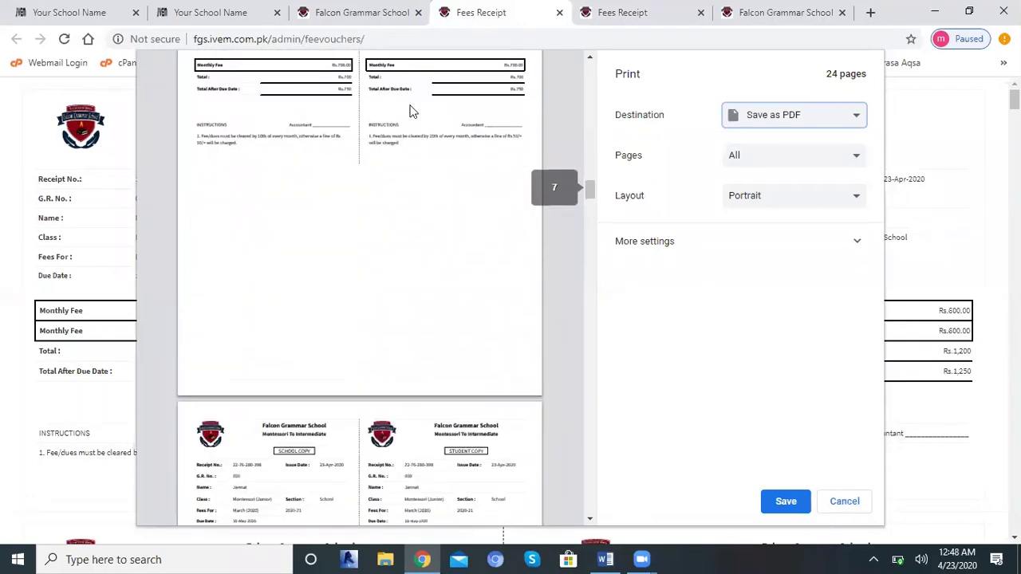
scroll(331, 195, "down", 3)
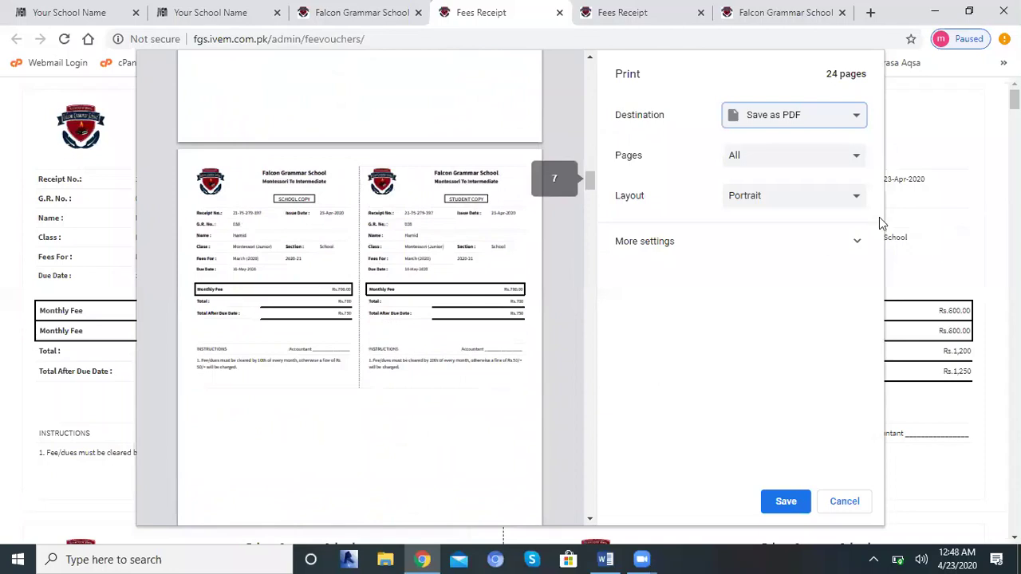
Set the print layout to Landscape and check how the school and student copies fit on each page
left_click(791, 200)
left_click(757, 242)
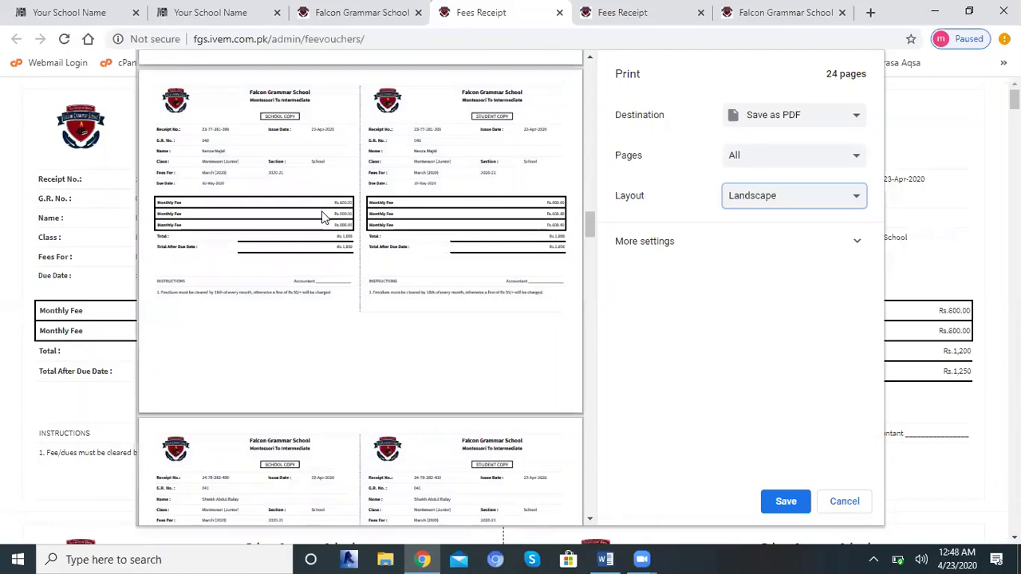
scroll(321, 212, "down", 20)
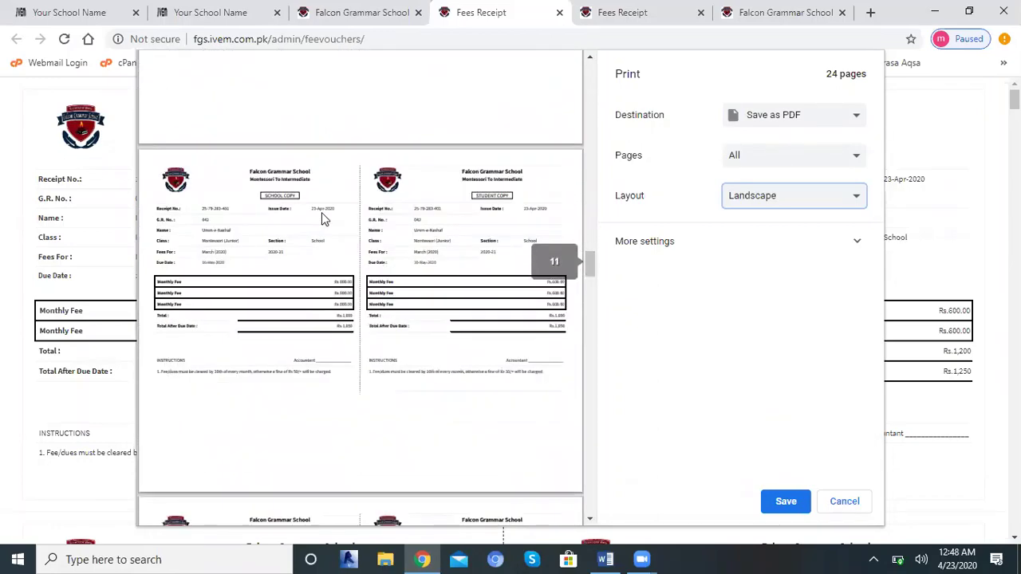
scroll(322, 212, "down", 2)
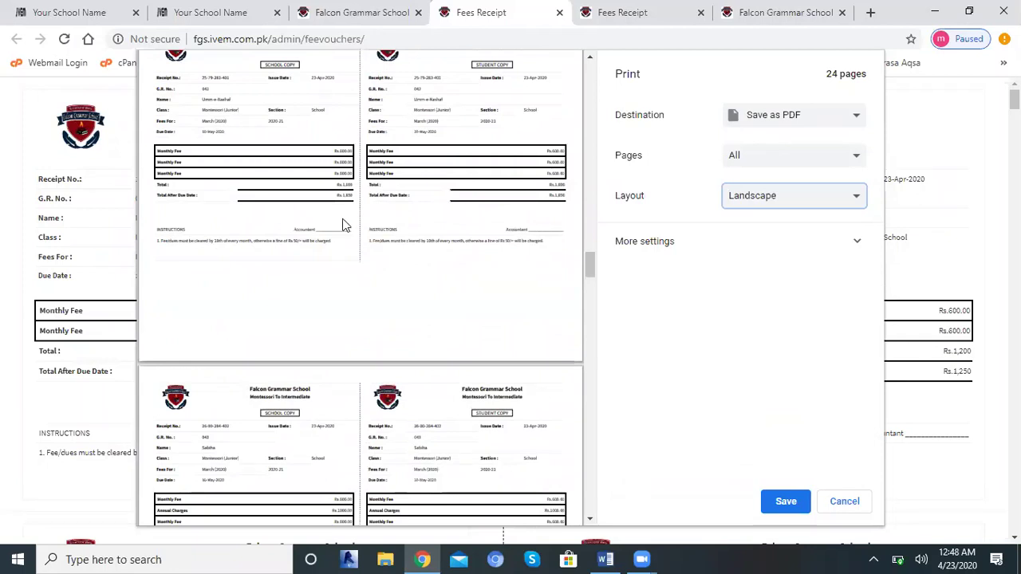
scroll(365, 244, "up", 1)
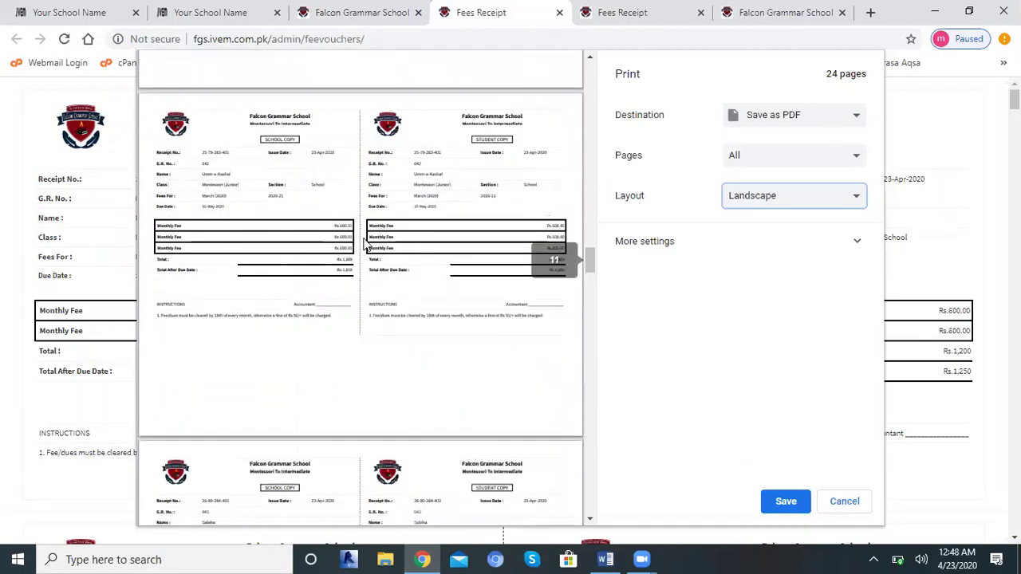
scroll(365, 244, "up", 1)
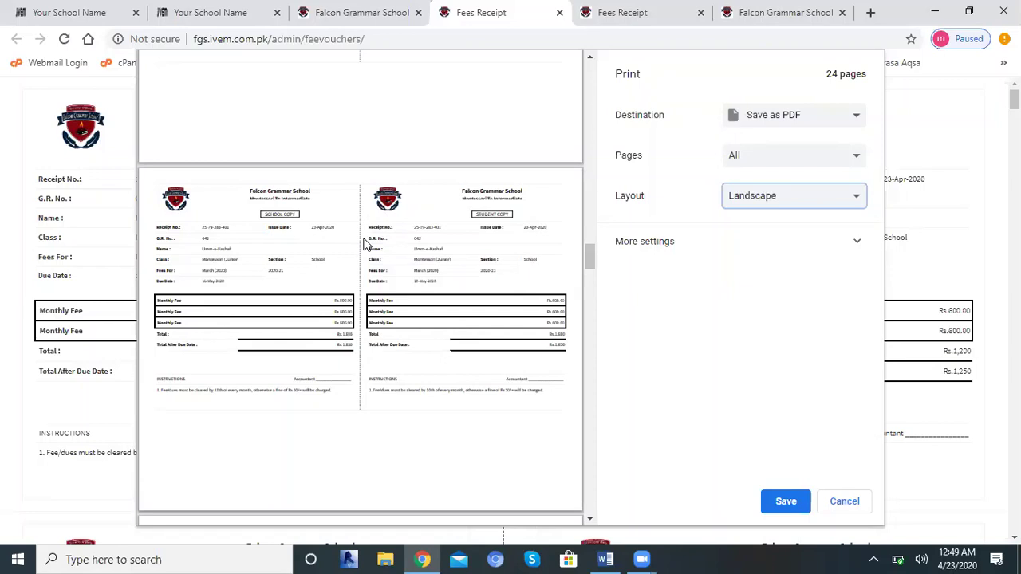
Compare the module list and Fees Collection entries of the demo school site with those of the Falcon Grammar School site
left_click(78, 9)
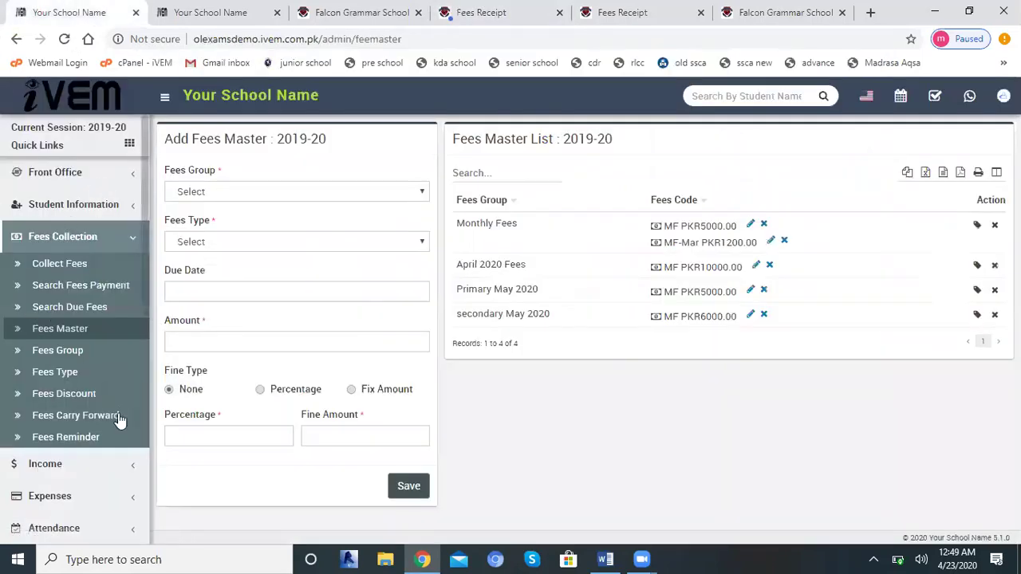
scroll(123, 403, "down", 2)
scroll(123, 402, "down", 4)
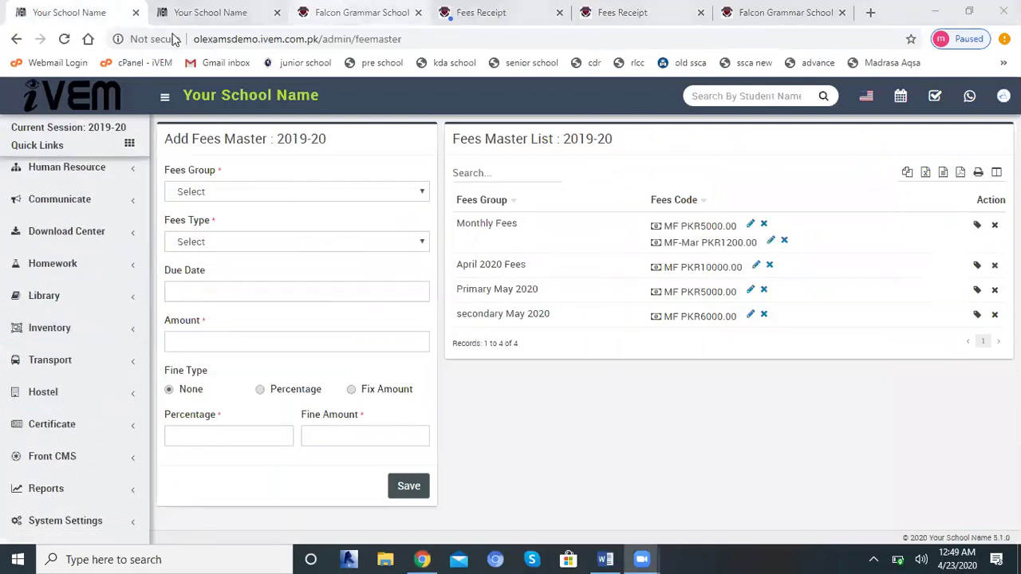
left_click(36, 16)
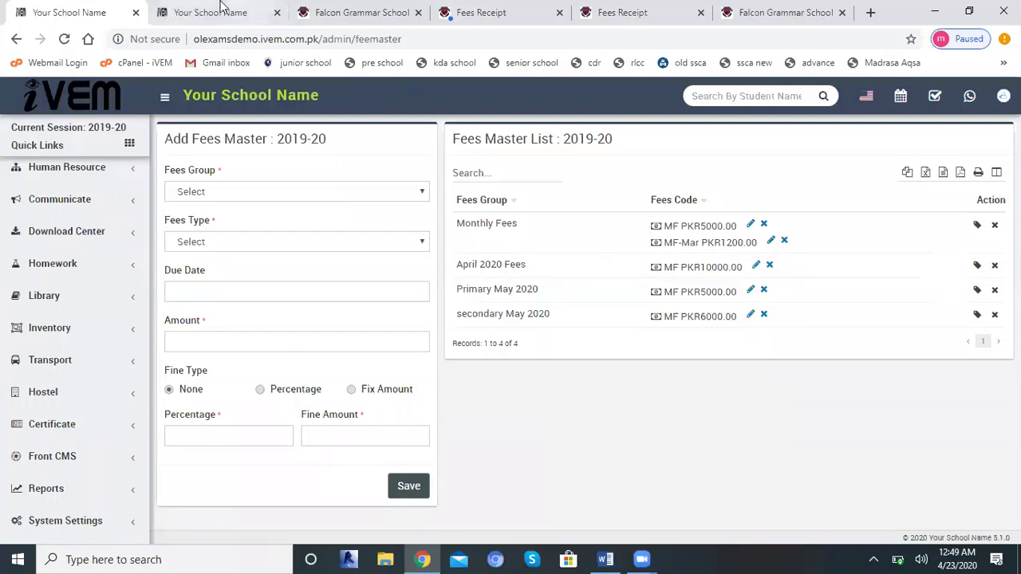
left_click(358, 13)
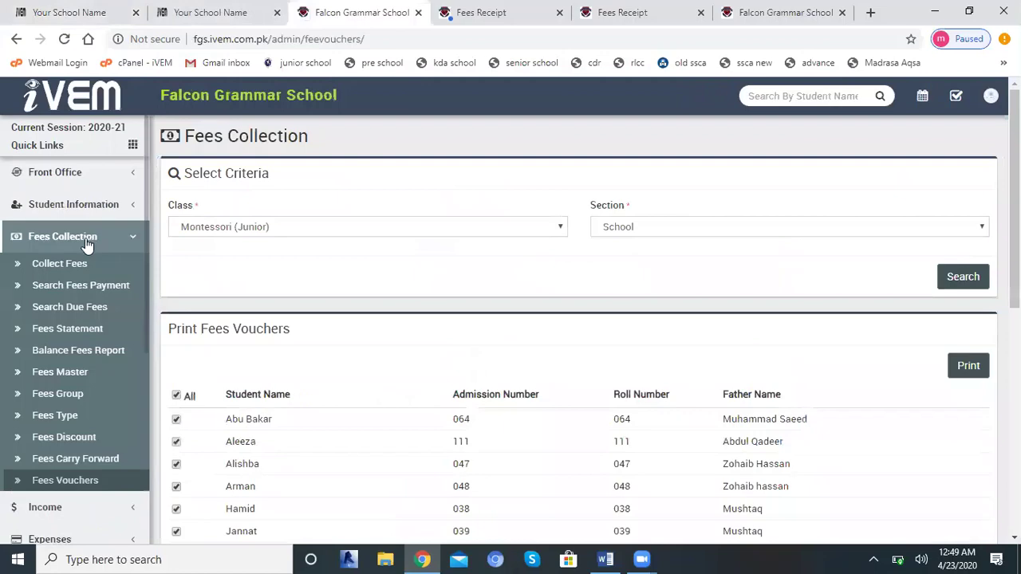
left_click(92, 10)
left_click(321, 22)
left_click(93, 8)
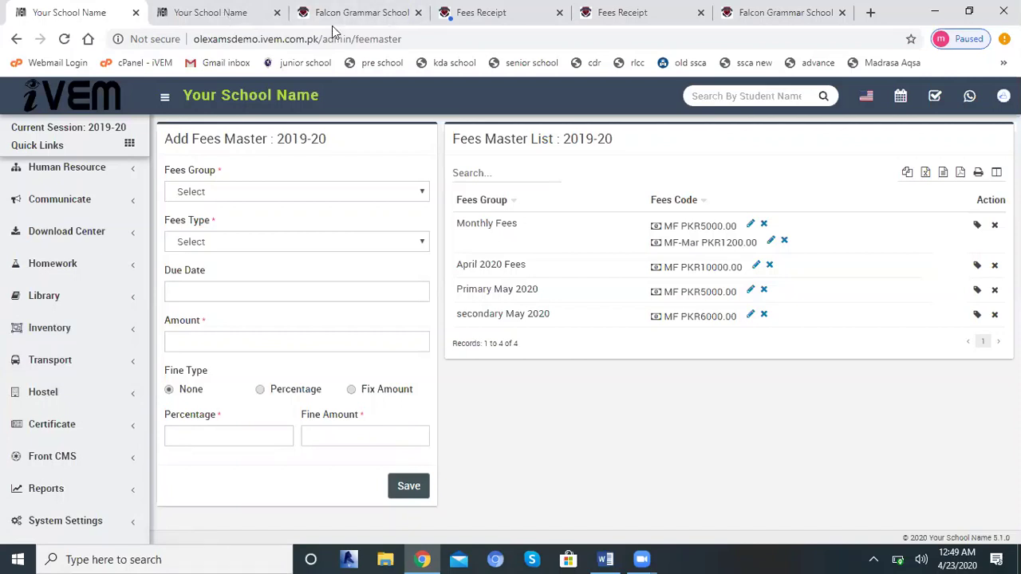
scroll(94, 392, "up", 3)
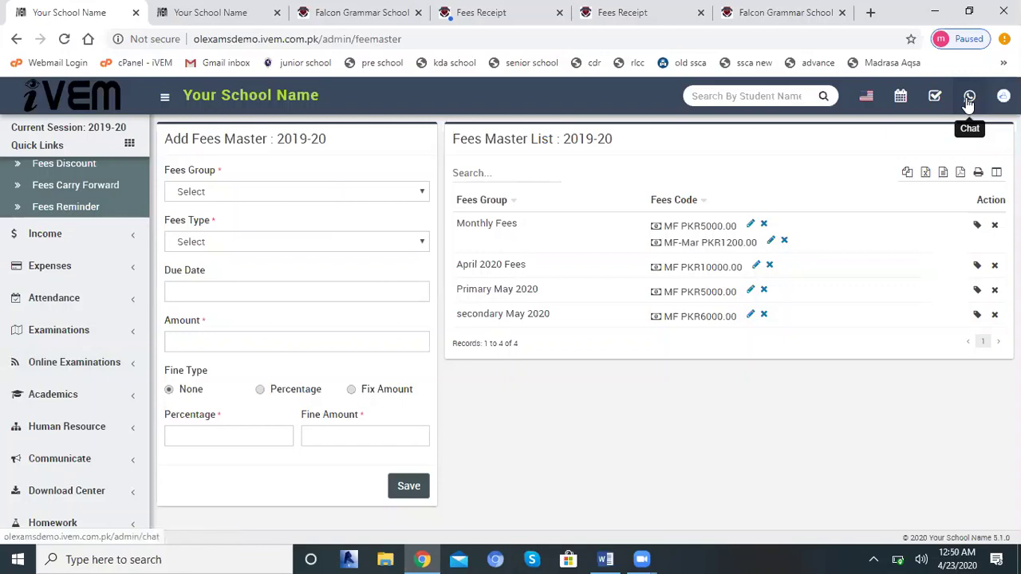
left_click(369, 13)
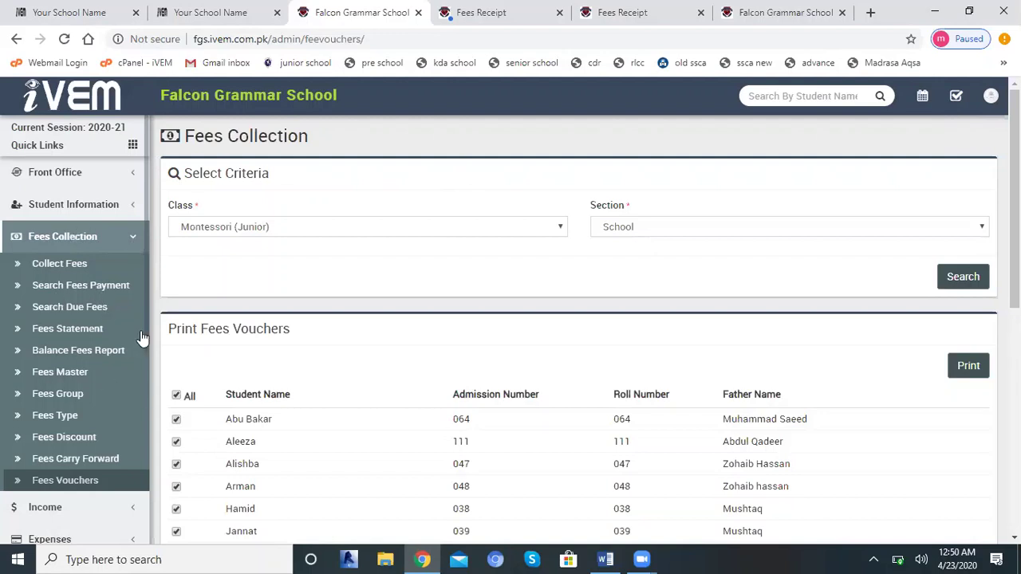
left_click(199, 10)
left_click(102, 8)
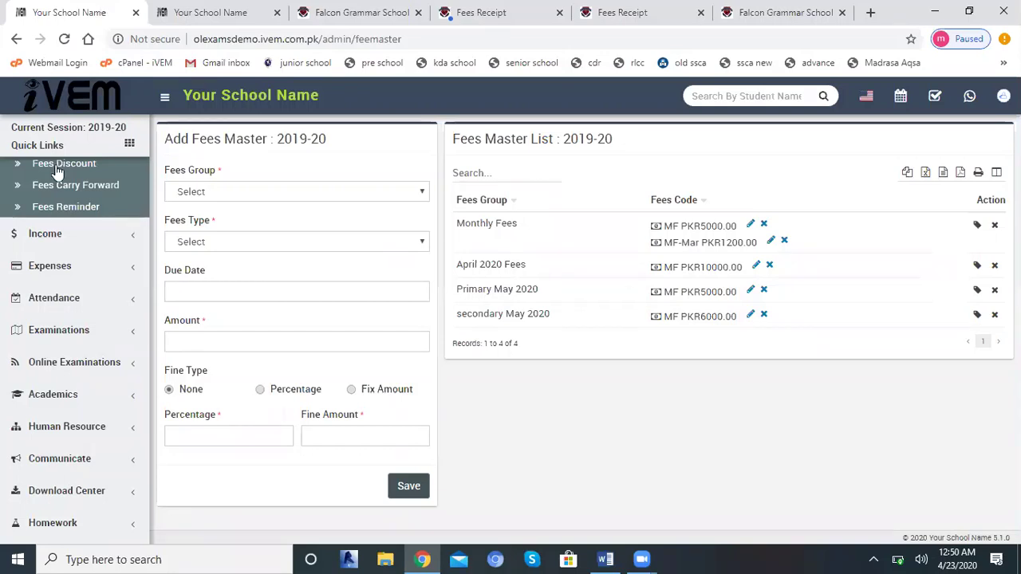
scroll(117, 329, "up", 3)
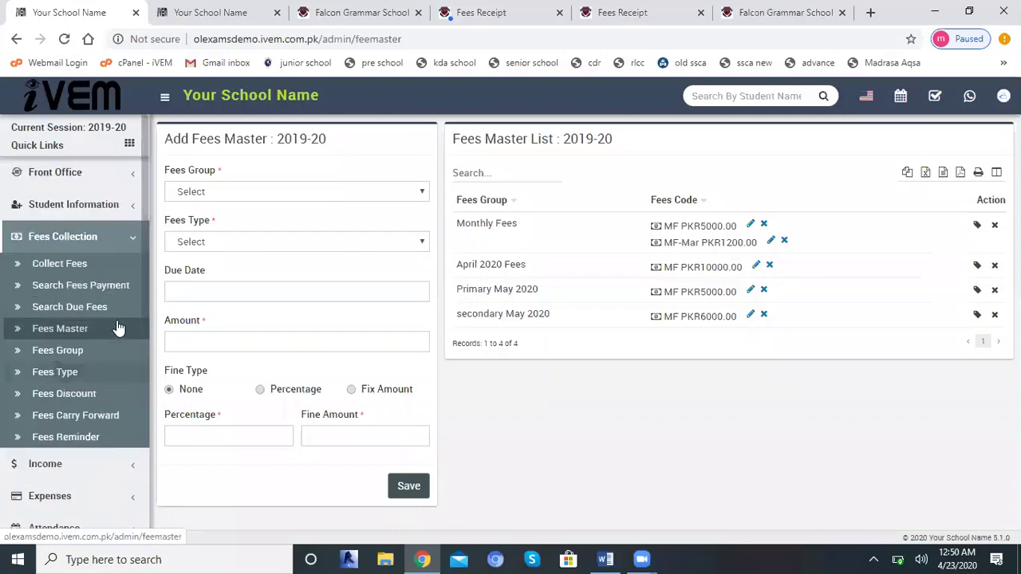
left_click(131, 238)
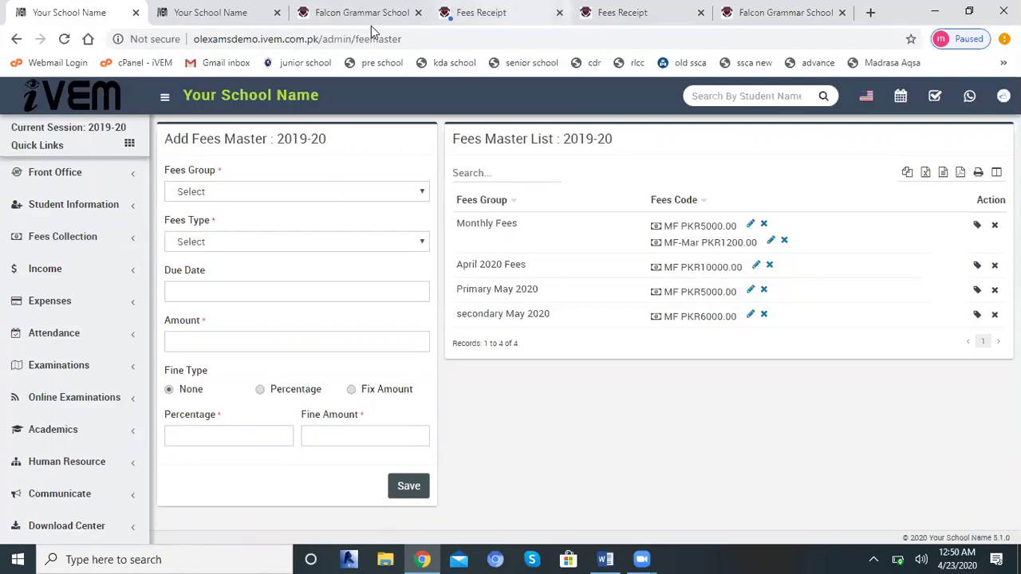
Return to the landscape voucher preview, check its first pages and cancel the printing
left_click(478, 13)
scroll(439, 307, "down", 5)
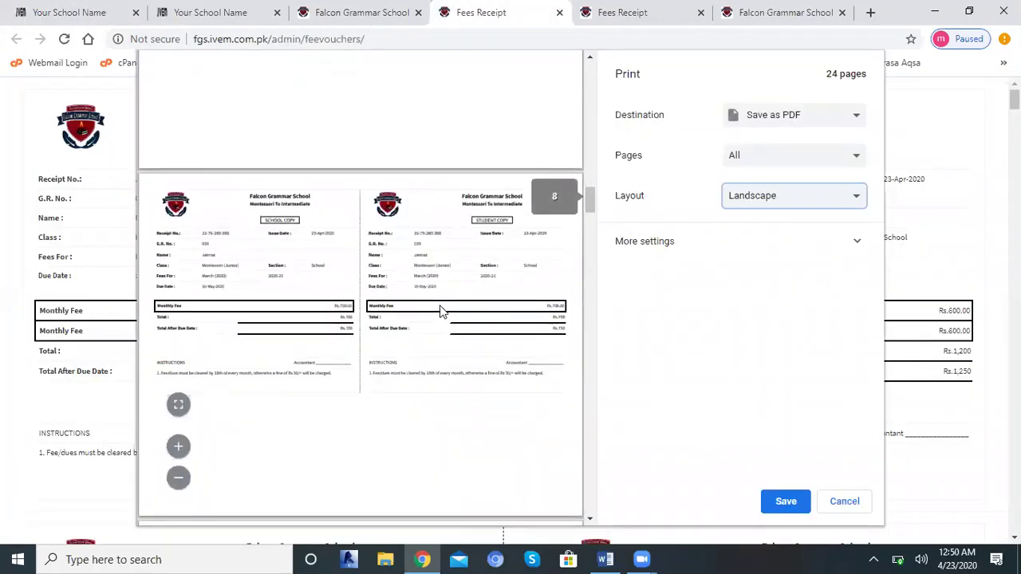
scroll(440, 307, "up", 10)
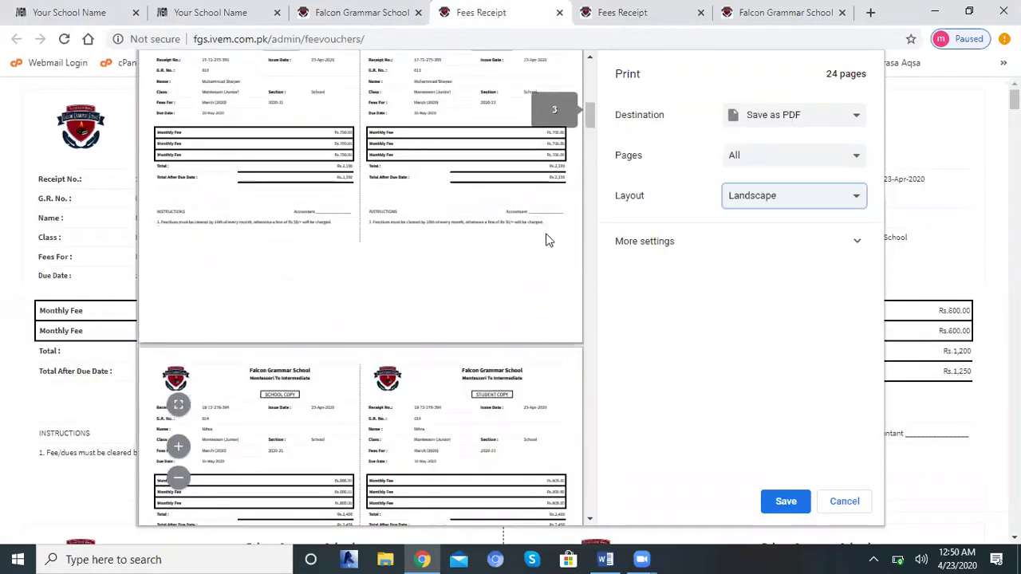
scroll(547, 239, "up", 5)
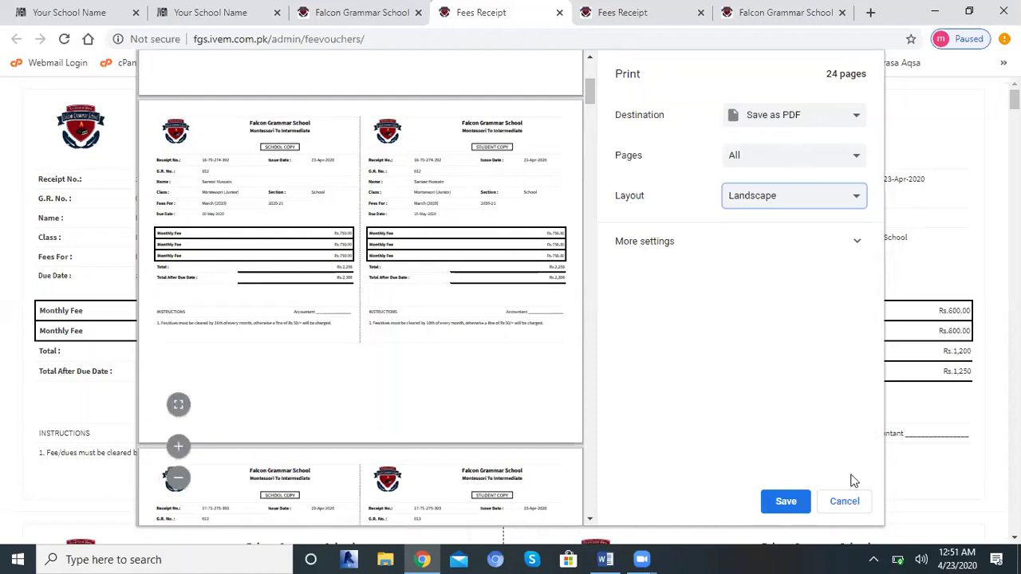
left_click(839, 506)
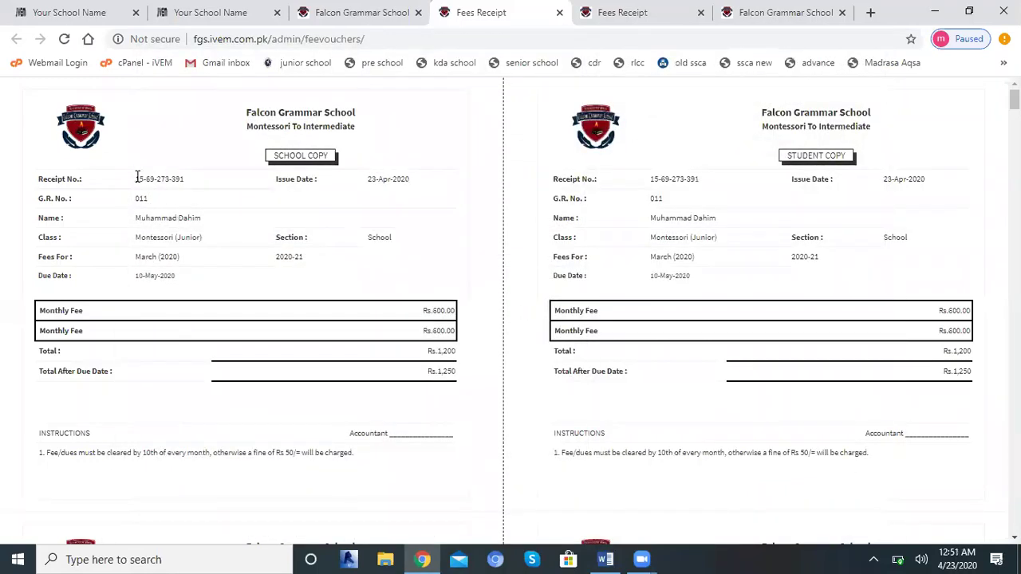
Examine the first voucher's school copy by highlighting its receipt number, both monthly fee lines and the second fee amount
left_click_drag(138, 176, 186, 187)
left_click_drag(137, 178, 192, 183)
left_click_drag(38, 307, 458, 336)
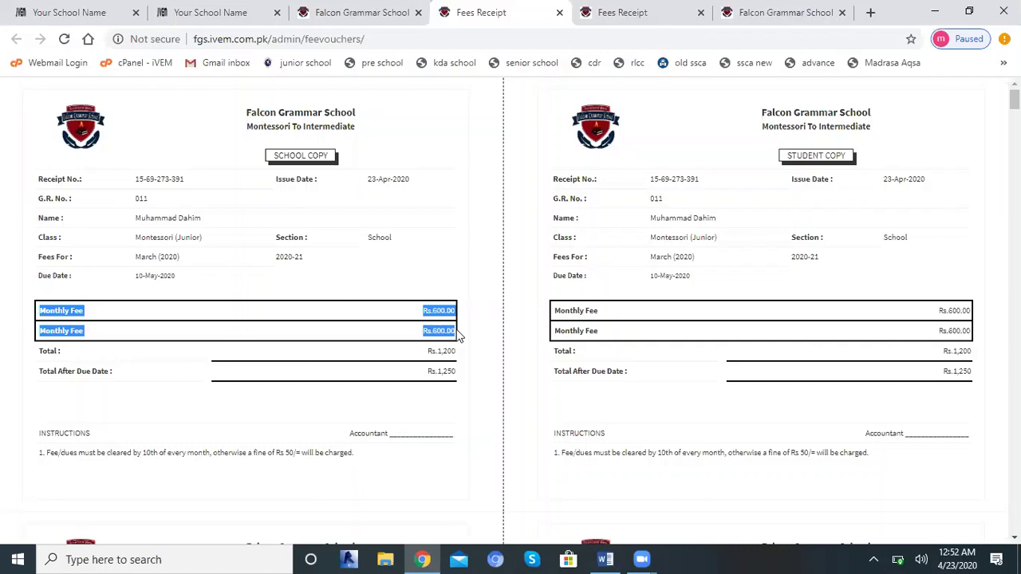
double_click(434, 330)
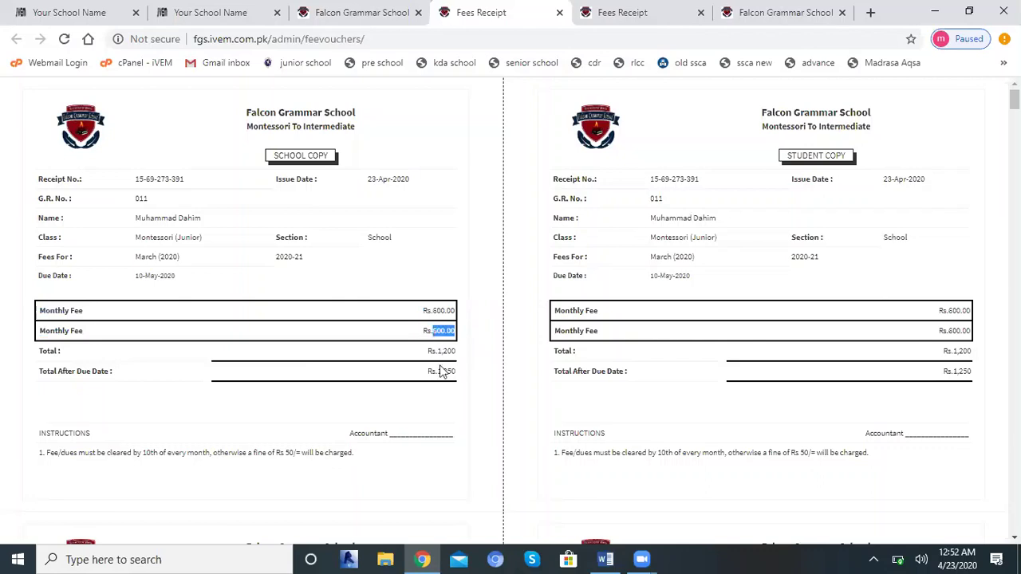
Highlight the total amount and the two Monthly Fee labels on the first voucher's school copy
double_click(446, 351)
double_click(47, 311)
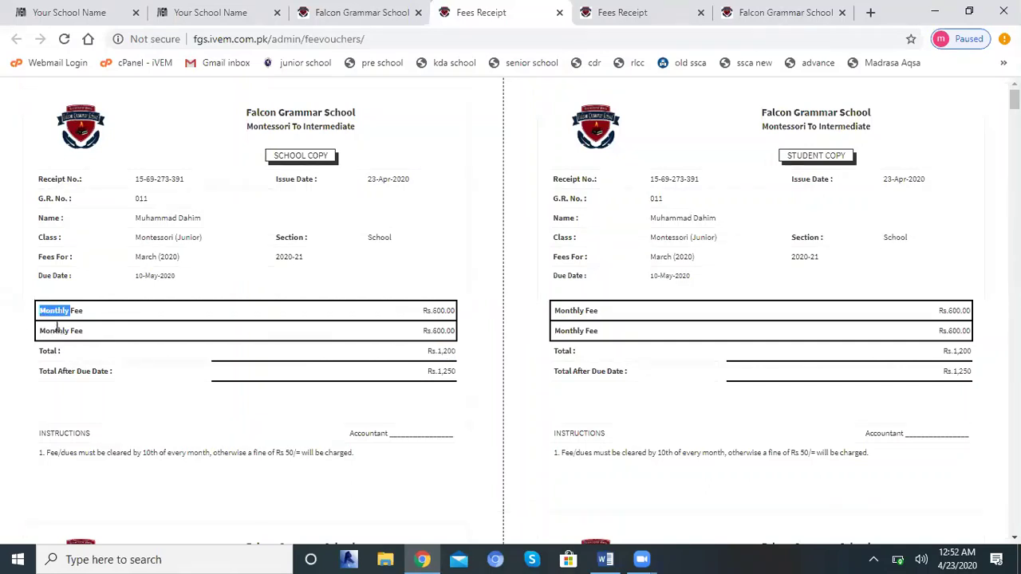
triple_click(56, 330)
triple_click(59, 312)
triple_click(56, 330)
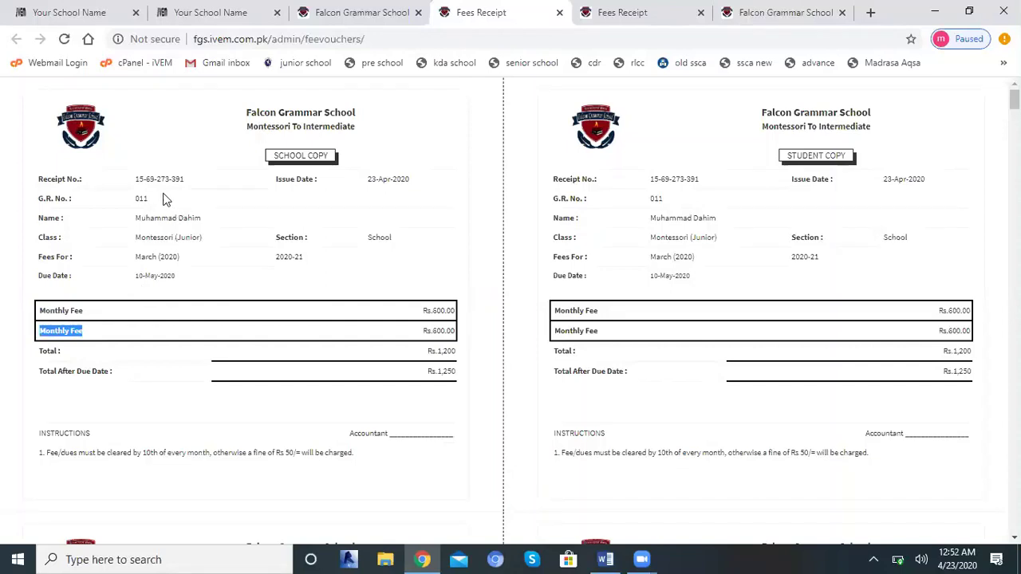
Highlight the full receipt number on the first voucher's school copy to examine how it is composed
left_click_drag(136, 178, 197, 185)
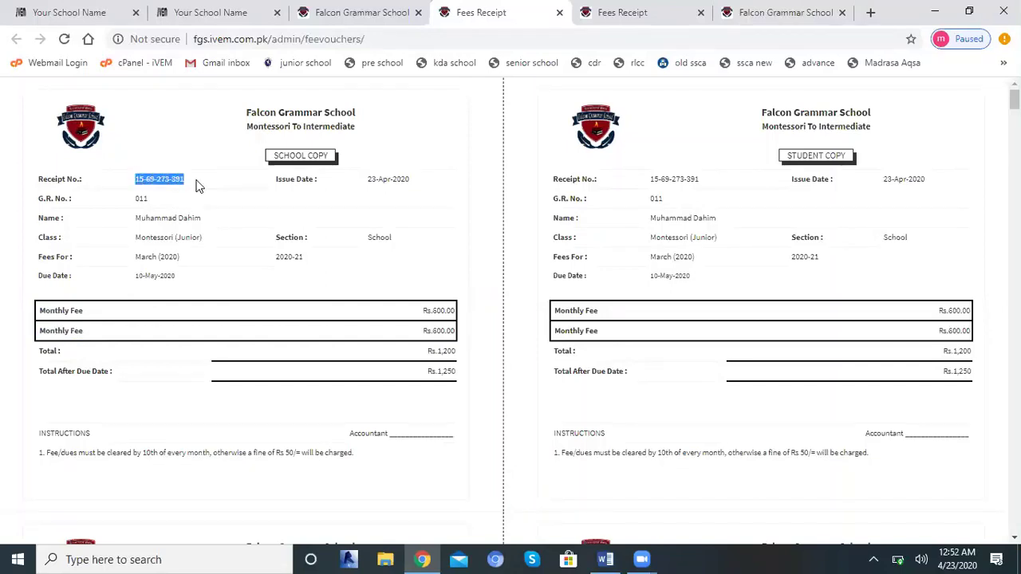
left_click(178, 182)
left_click_drag(138, 181, 196, 183)
left_click(184, 179)
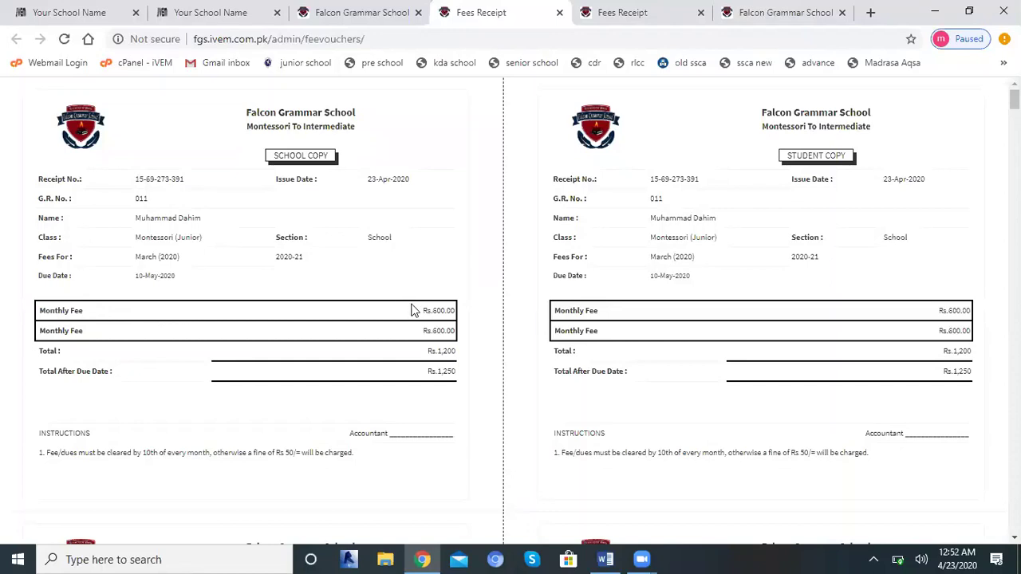
Examine the school copy's first fee amount, then match the receipt number against the student's name and class by highlighting each
left_click_drag(422, 310, 452, 309)
triple_click(144, 177)
triple_click(153, 222)
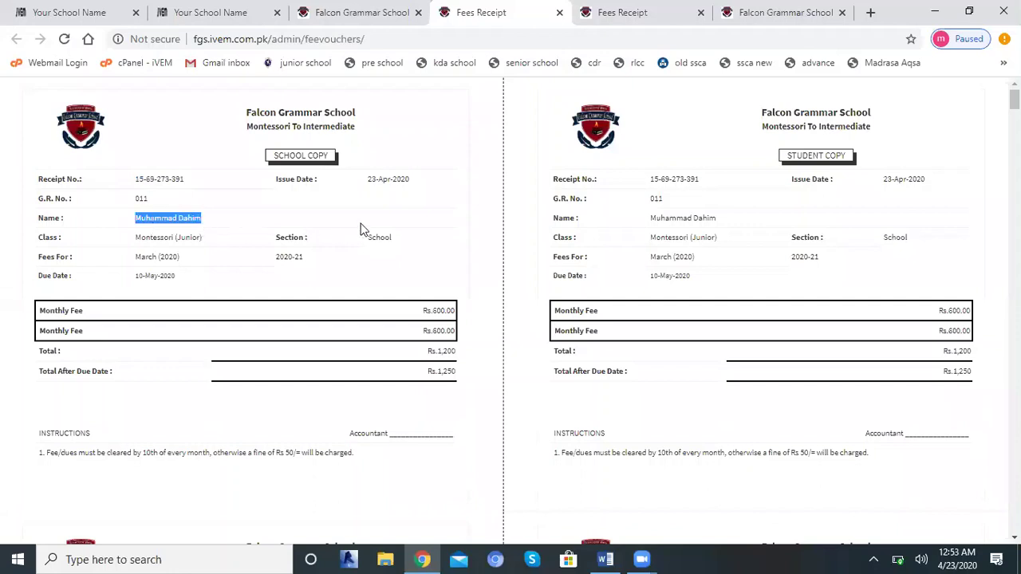
triple_click(173, 238)
triple_click(171, 218)
triple_click(176, 179)
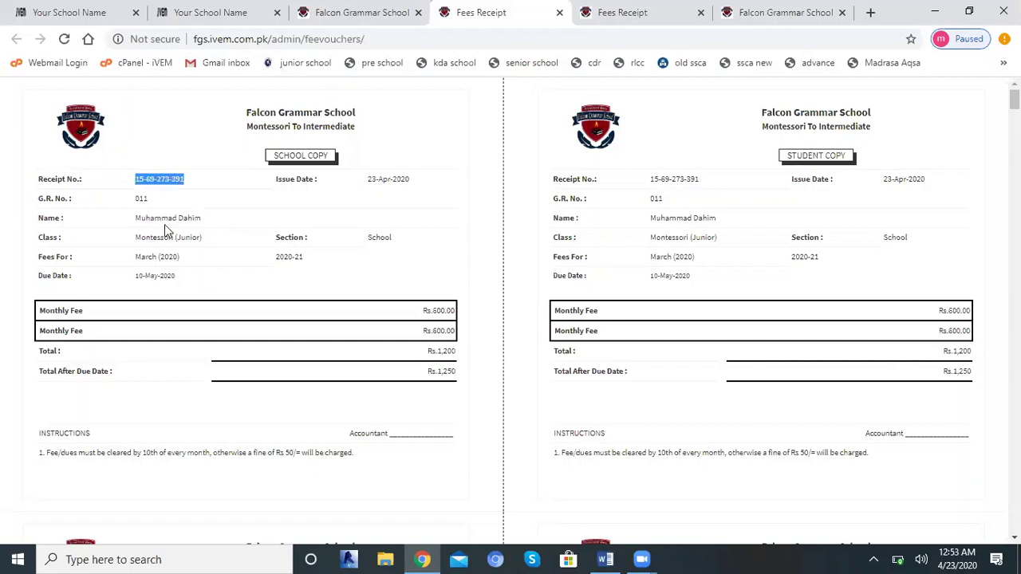
triple_click(163, 218)
double_click(162, 237)
triple_click(162, 237)
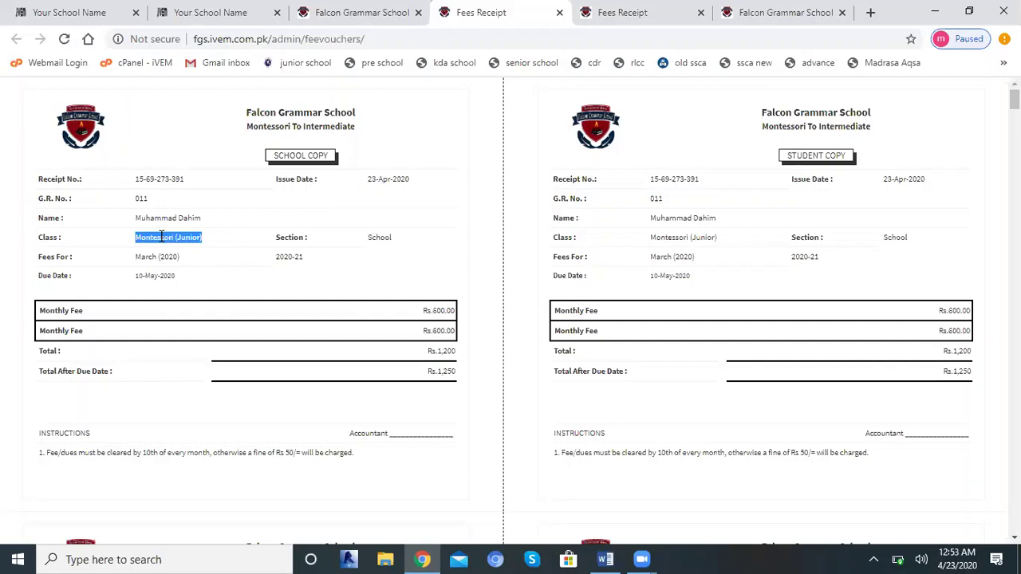
Highlight the receipt number and its Receipt No. label on the school copy
triple_click(140, 179)
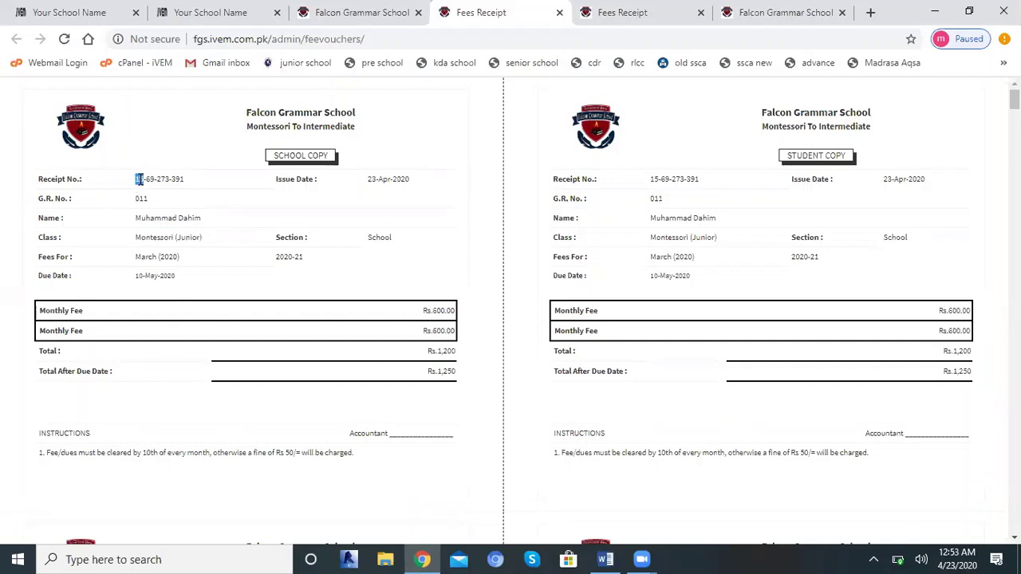
left_click(138, 179)
left_click_drag(136, 178, 202, 183)
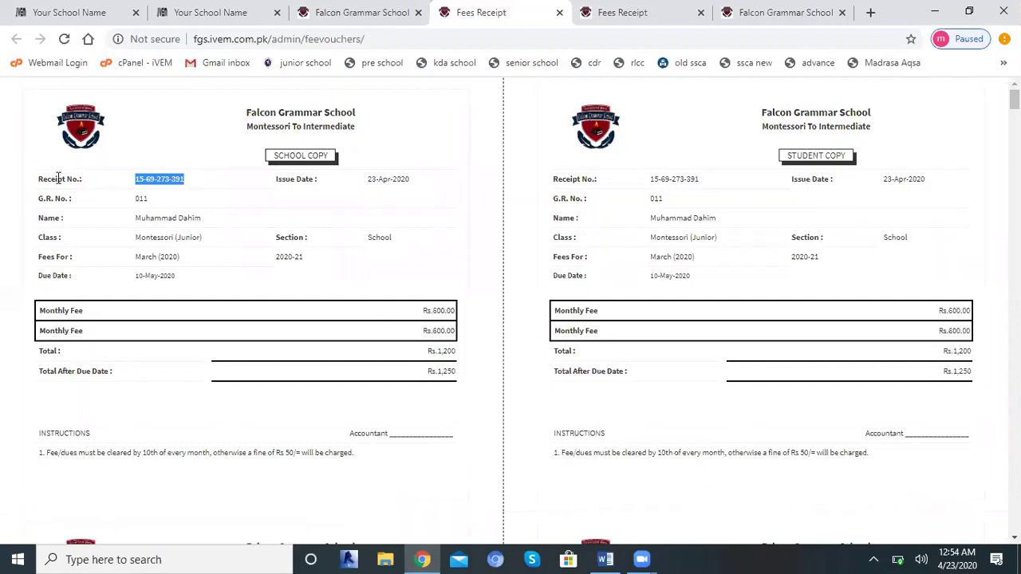
left_click_drag(37, 180, 101, 181)
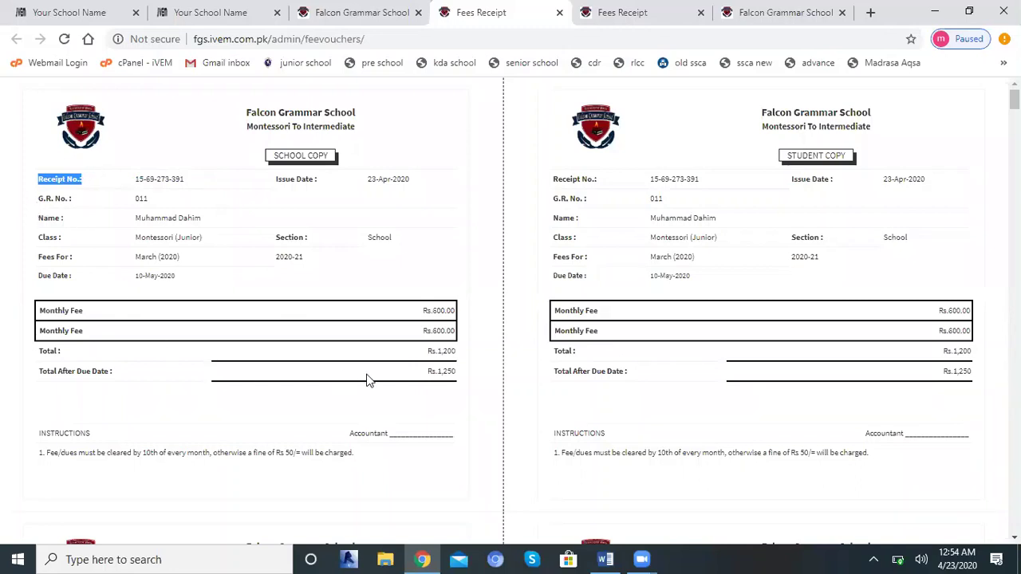
Highlight the total, the due date and the Fees For month on the first voucher's school copy
left_click_drag(456, 351, 428, 352)
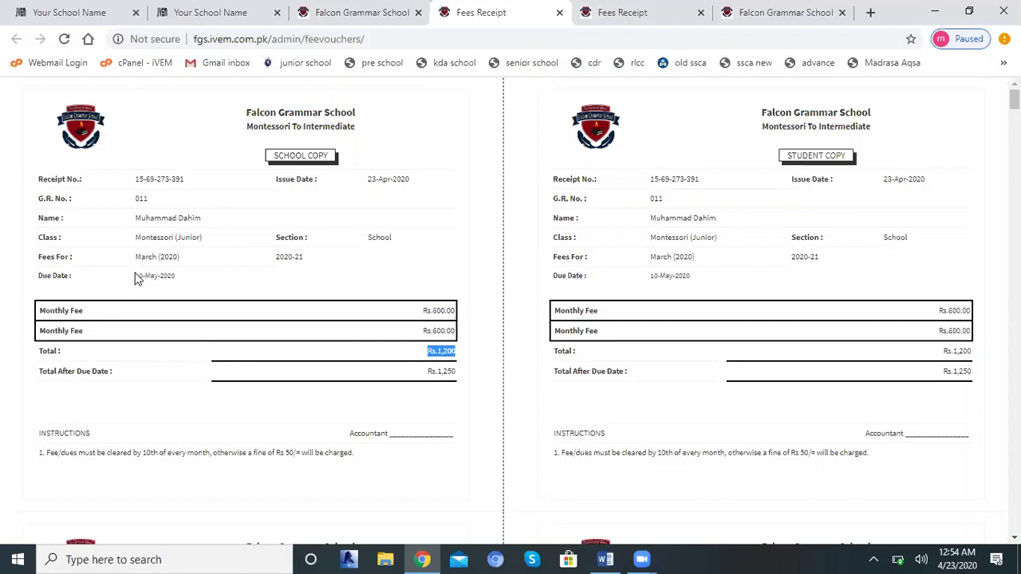
left_click_drag(134, 275, 221, 279)
left_click_drag(134, 259, 189, 265)
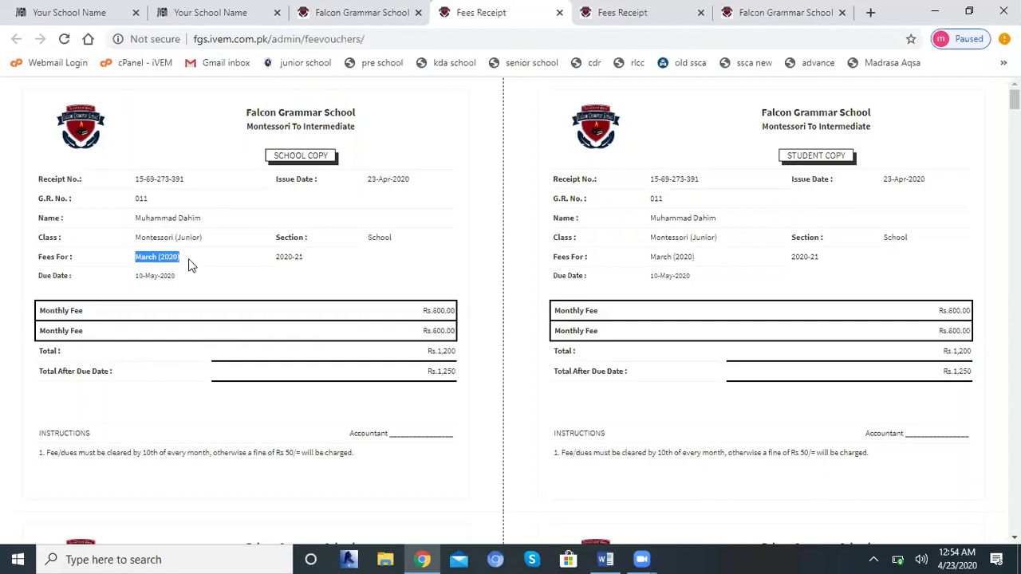
double_click(139, 256)
left_click(137, 257)
left_click_drag(137, 256, 183, 260)
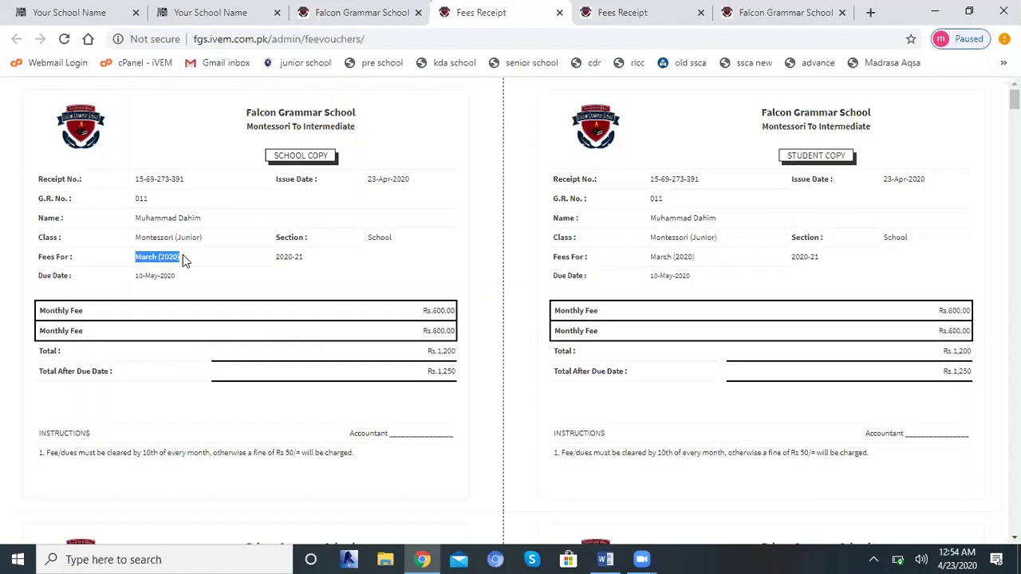